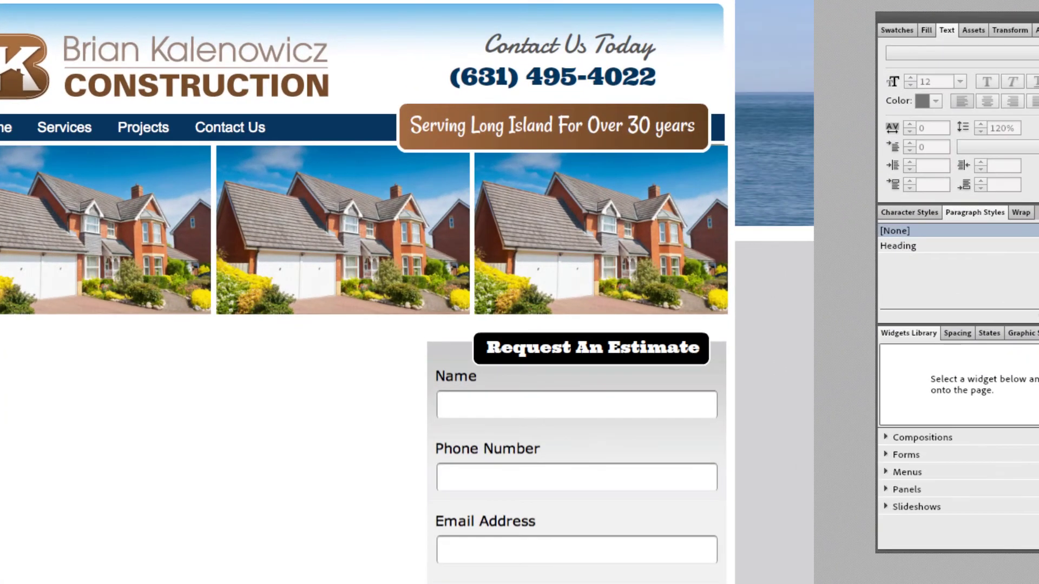
Nudge the construction company logo slightly up and to the left in the header.
{"action": "left_click", "coordinate": [192, 77]}
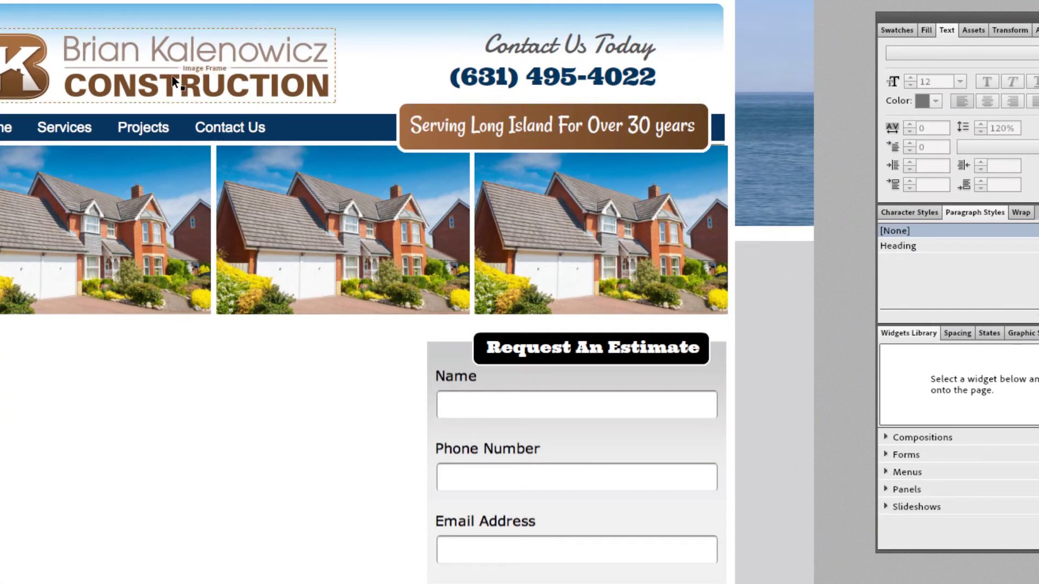
{"action": "left_click_drag", "start_coordinate": [192, 78], "coordinate": [183, 73]}
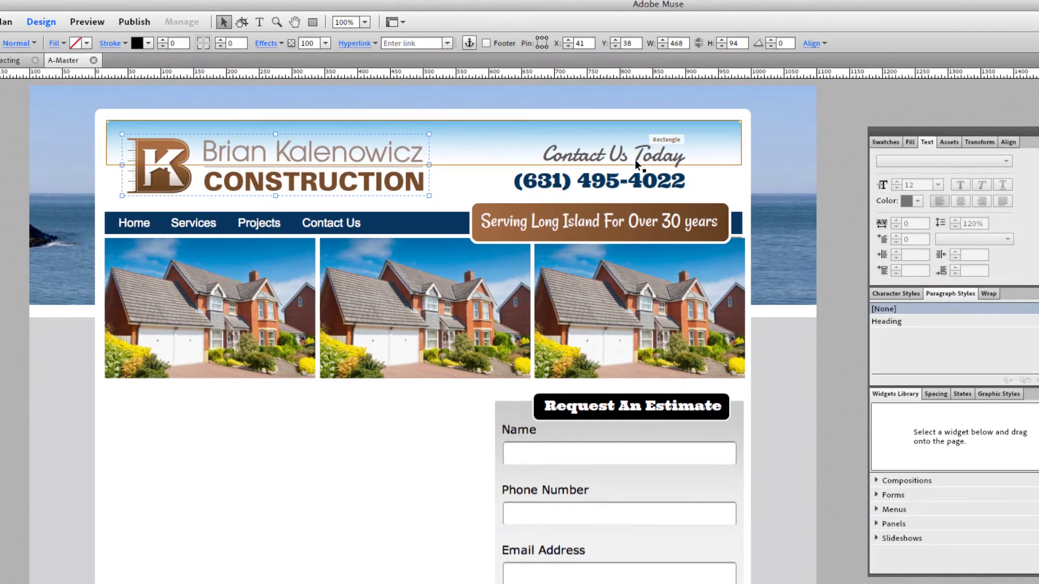
Delete the old script 'Contact Us Today' heading and the old phone number frame.
{"action": "left_click", "coordinate": [598, 51]}
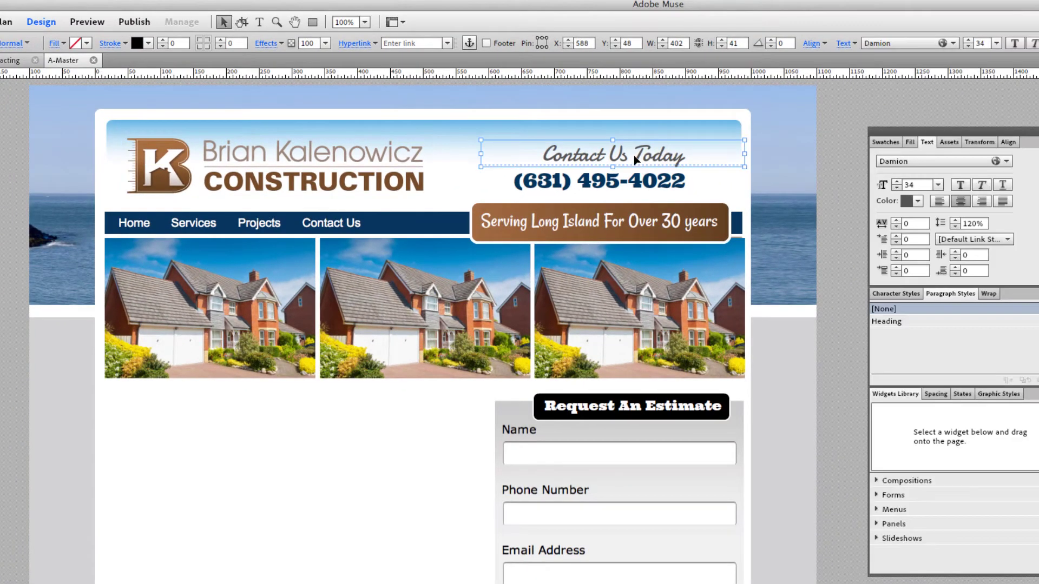
{"action": "key", "text": "Delete"}
{"action": "left_click", "coordinate": [619, 179]}
{"action": "key", "text": "Delete"}
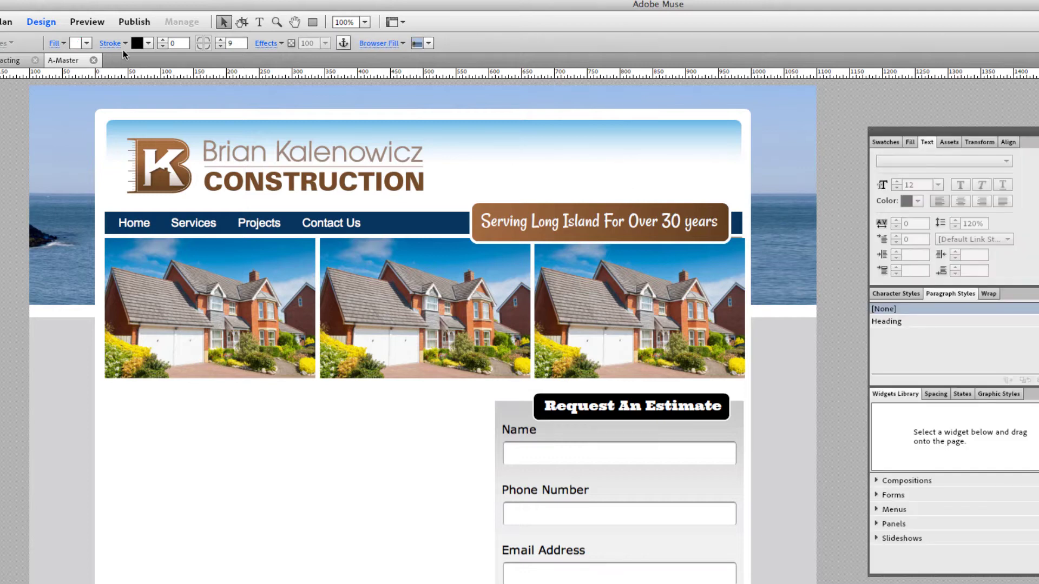
Draw a wide text frame at the header's right, type 'Contact Us Today!', and set it to size 25.
{"action": "left_click", "coordinate": [259, 22]}
{"action": "left_click", "coordinate": [481, 142]}
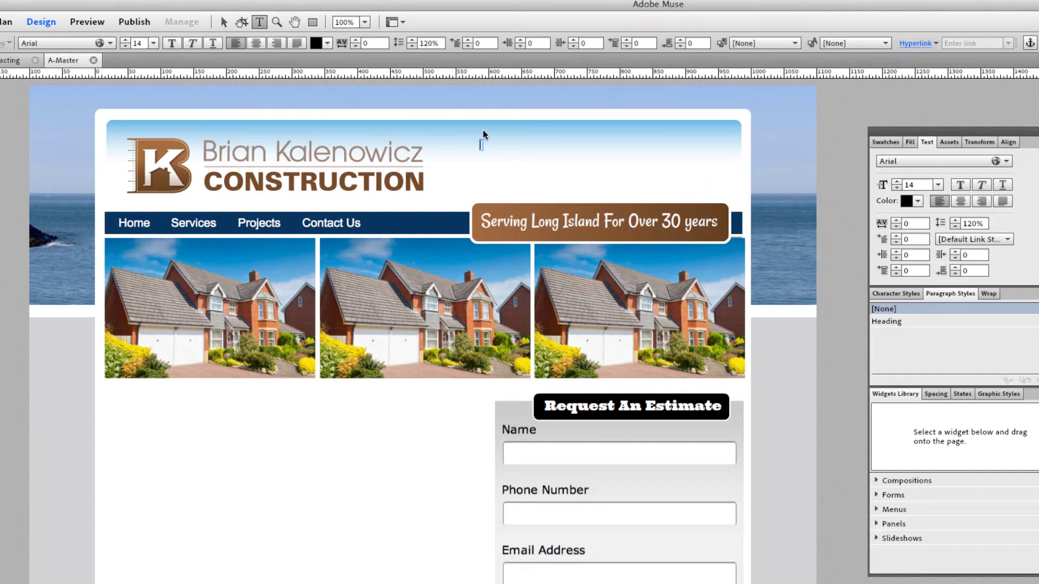
{"action": "left_click_drag", "start_coordinate": [495, 133], "coordinate": [720, 167]}
{"action": "type", "text": "Contact"}
{"action": "key", "text": "ctrl+a"}
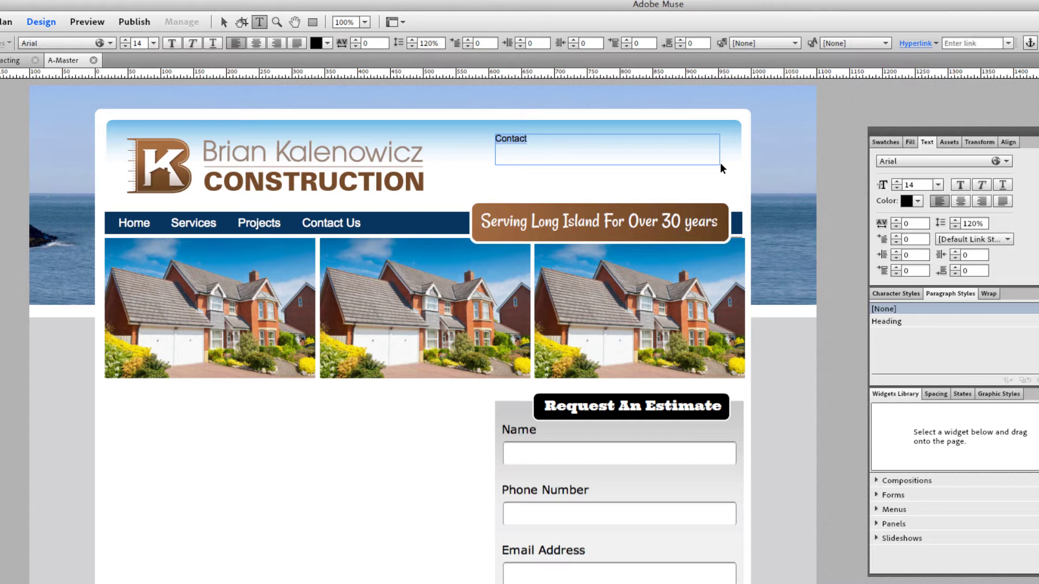
{"action": "key", "text": "Right"}
{"action": "type", "text": "Us Tod"}
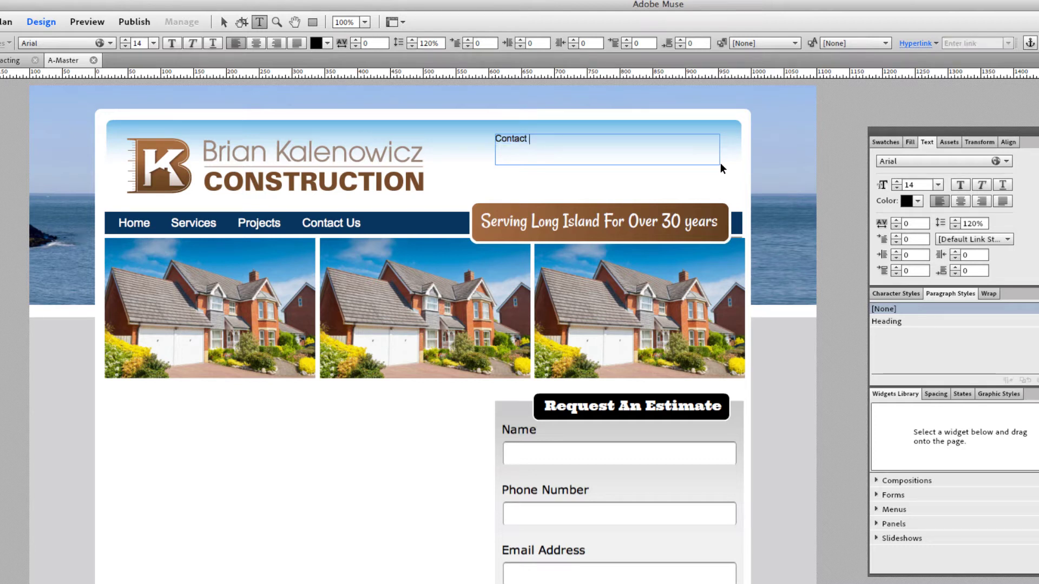
{"action": "type", "text": "ay!"}
{"action": "key", "text": "ctrl+a"}
{"action": "left_click", "coordinate": [896, 182]}
{"action": "left_click", "coordinate": [896, 183]}
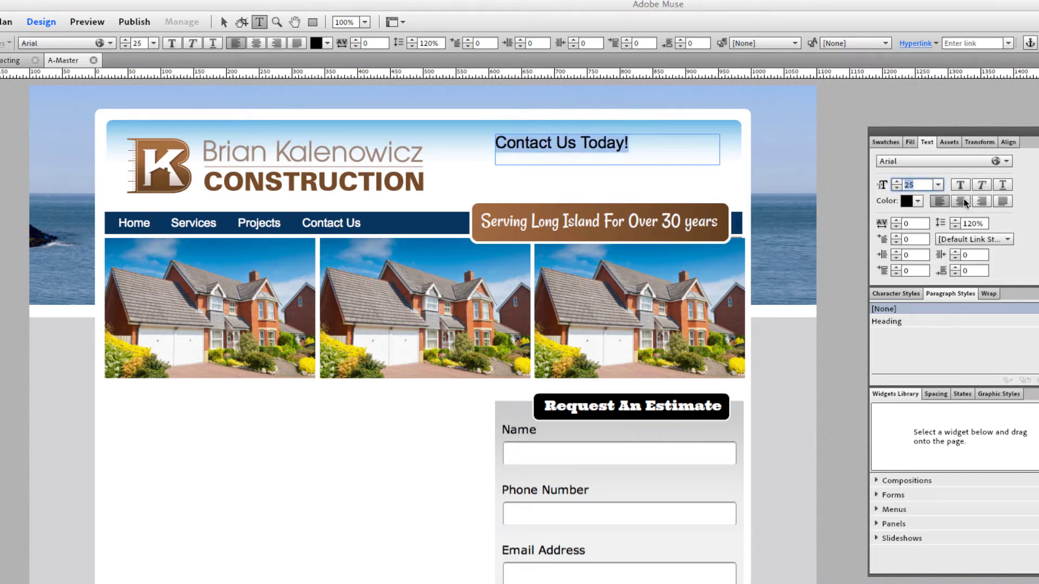
{"action": "key", "text": "Escape"}
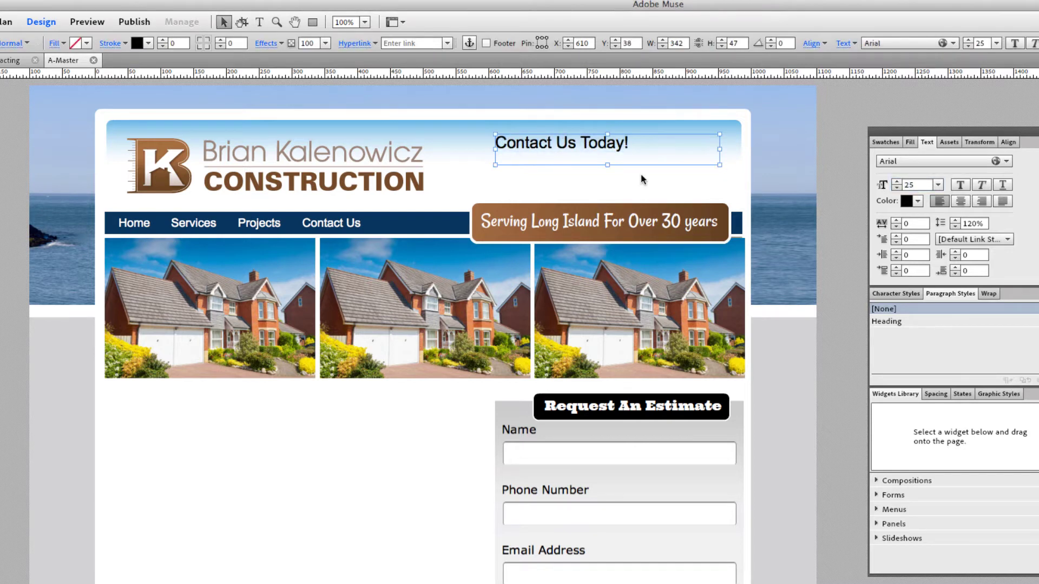
{"action": "left_click", "coordinate": [960, 201]}
{"action": "left_click_drag", "start_coordinate": [608, 162], "coordinate": [605, 180]}
{"action": "double_click", "coordinate": [605, 181]}
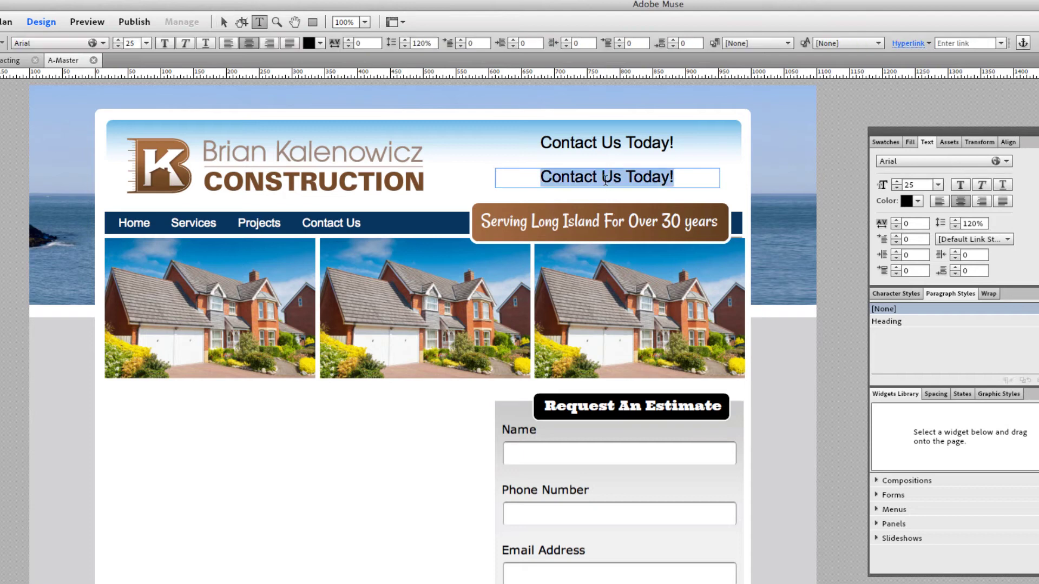
{"action": "type", "text": "631-555-5555"}
{"action": "key", "text": "Escape"}
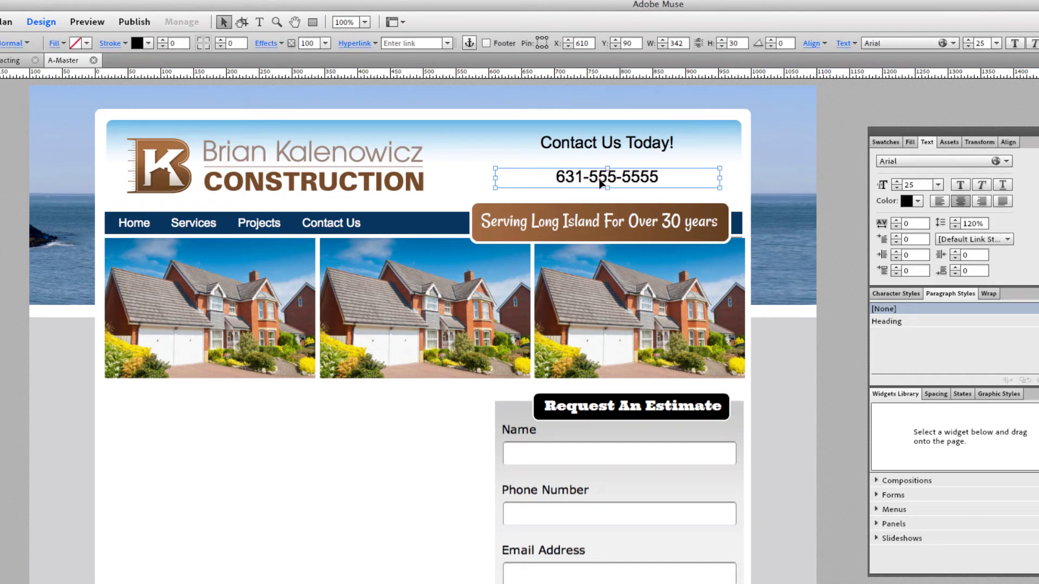
{"action": "double_click", "coordinate": [602, 180]}
{"action": "left_click", "coordinate": [896, 182]}
{"action": "left_click", "coordinate": [897, 182]}
{"action": "left_click", "coordinate": [897, 182]}
{"action": "left_click", "coordinate": [896, 182]}
{"action": "left_click", "coordinate": [896, 182]}
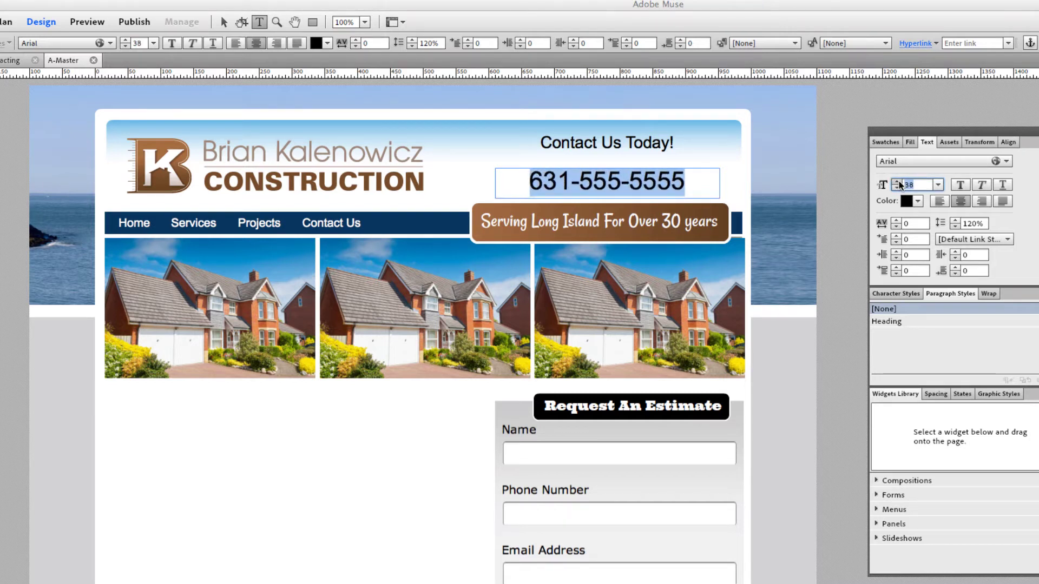
{"action": "left_click", "coordinate": [897, 183]}
{"action": "left_click", "coordinate": [896, 182]}
{"action": "key", "text": "Escape"}
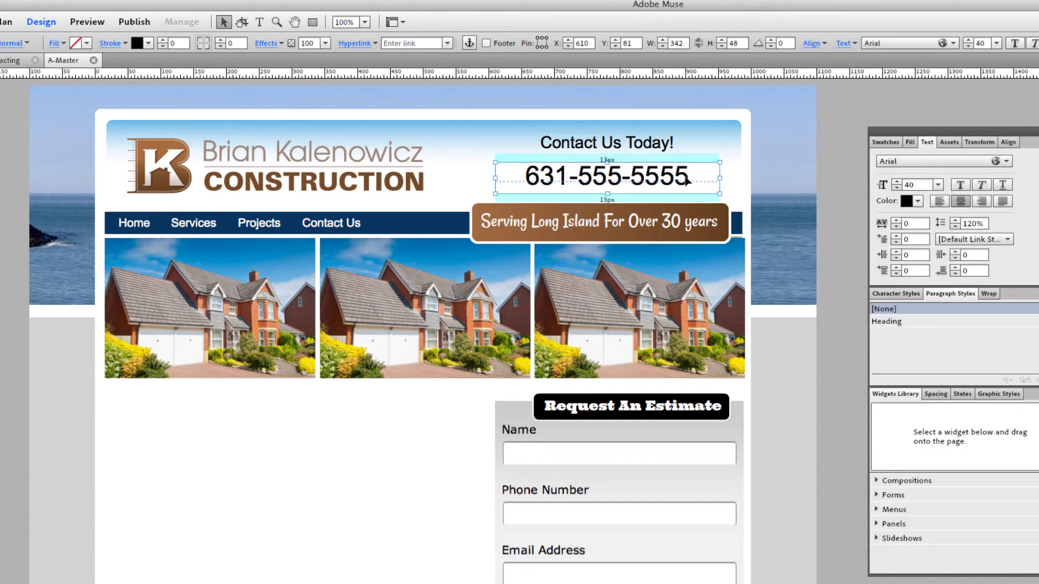
{"action": "left_click", "coordinate": [817, 147]}
{"action": "left_click", "coordinate": [645, 144]}
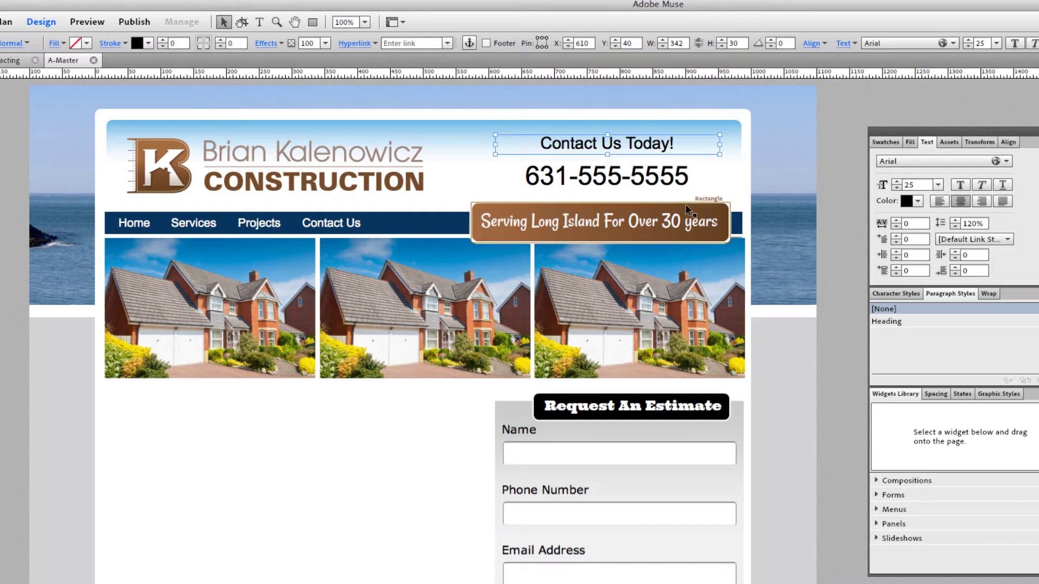
Select all the 'Contact Us Today!' text and scroll through the Text panel's font list.
{"action": "triple_click", "coordinate": [652, 147]}
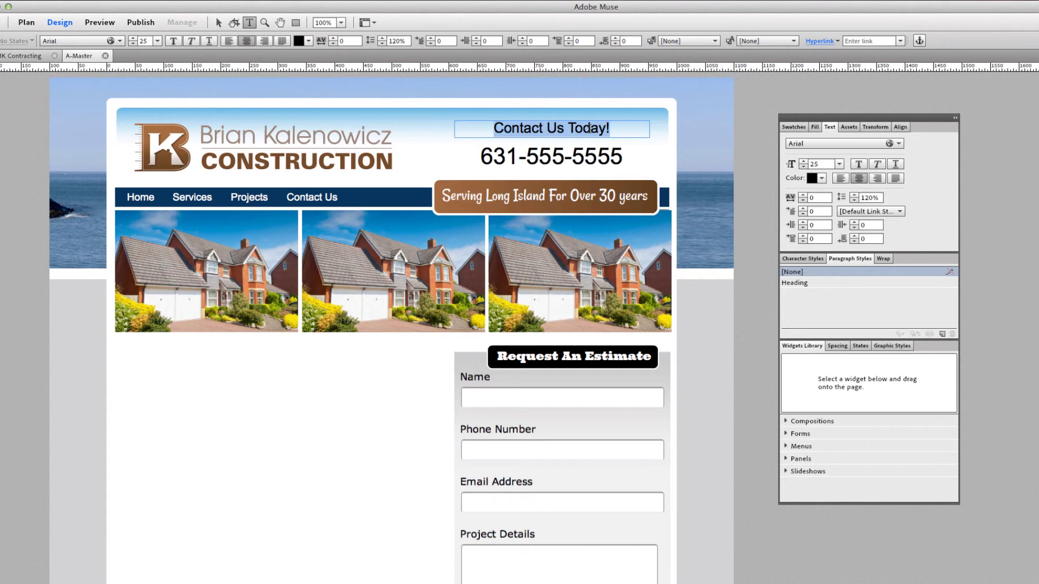
{"action": "left_click", "coordinate": [859, 144]}
{"action": "scroll", "coordinate": [866, 349], "scroll_direction": "down", "scroll_amount": 3}
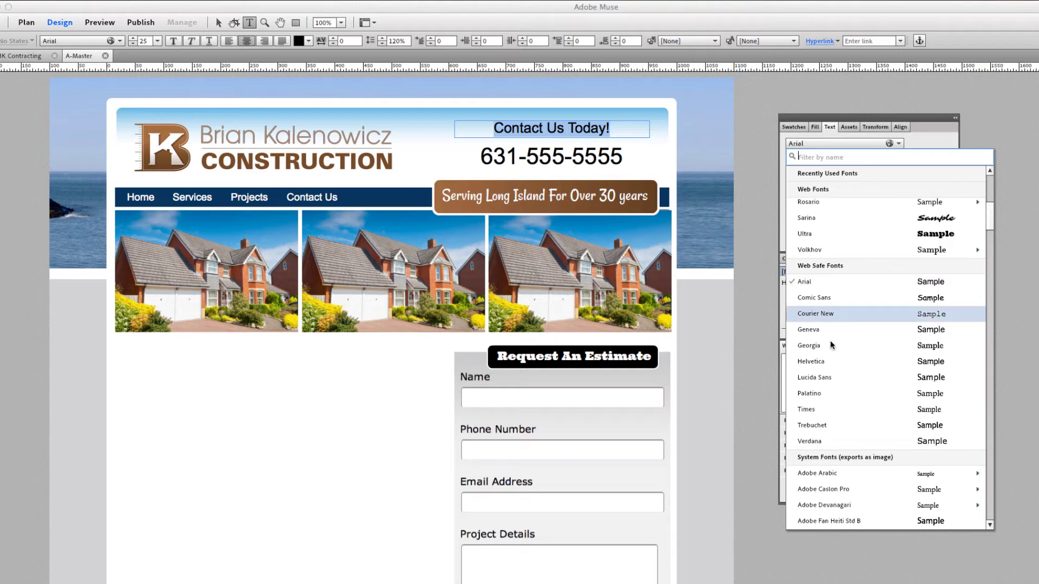
{"action": "scroll", "coordinate": [814, 399], "scroll_direction": "down", "scroll_amount": 8}
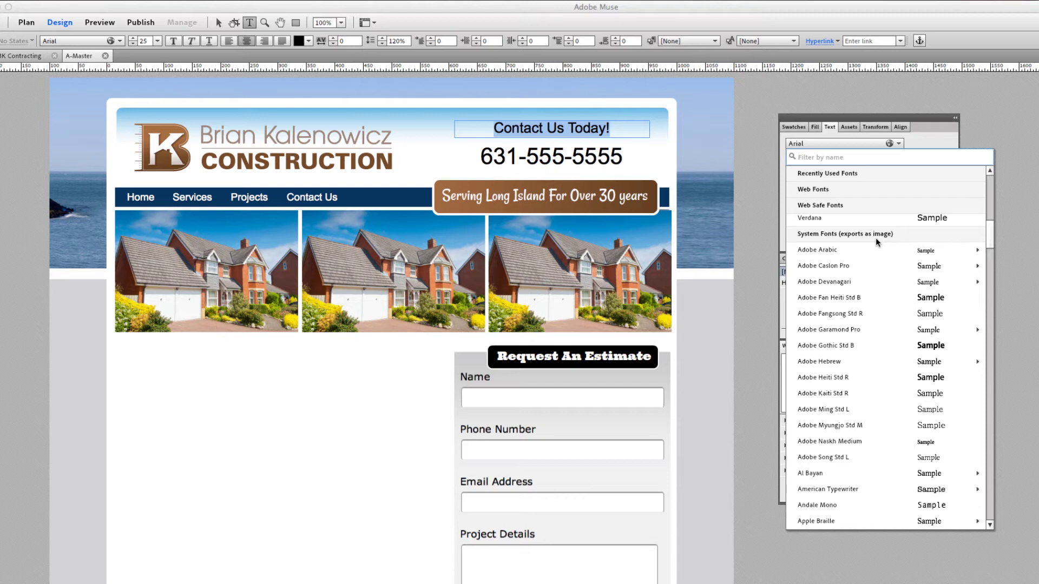
Add Droid Sans (paragraph) and Cooper Black (heading) to the site's web fonts.
{"action": "left_click", "coordinate": [812, 190]}
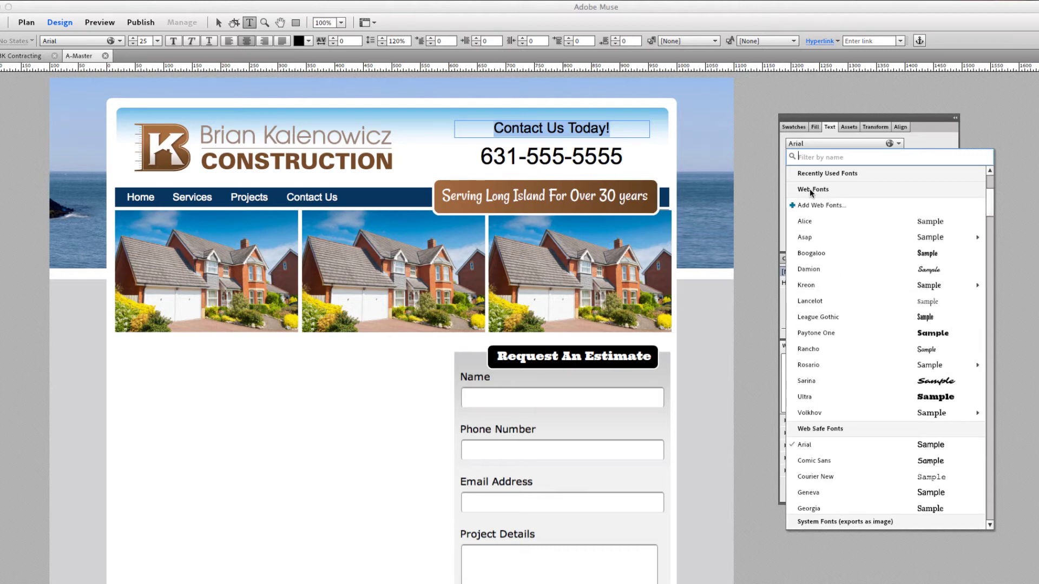
{"action": "left_click", "coordinate": [811, 207]}
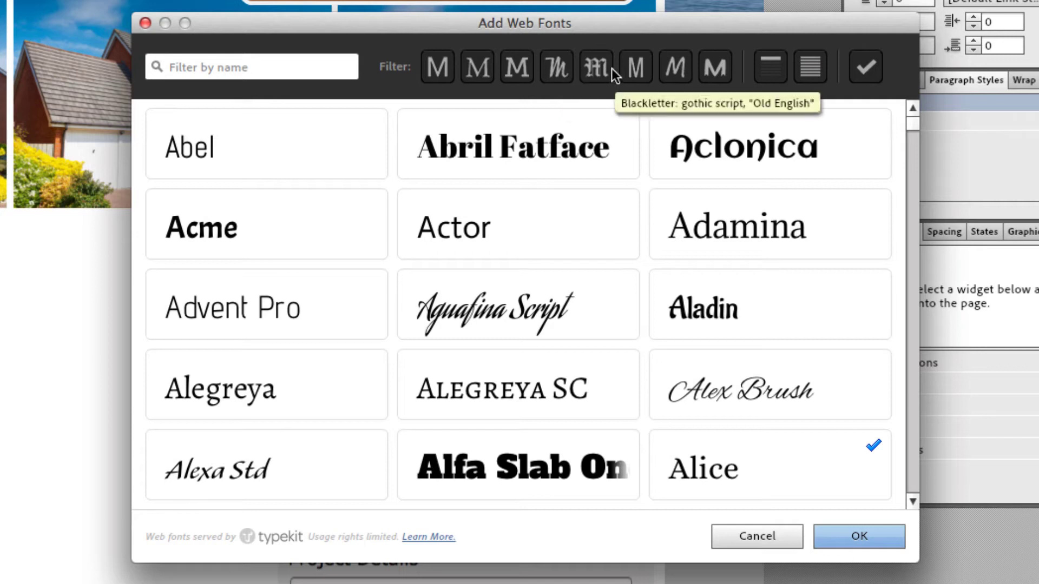
{"action": "left_click", "coordinate": [771, 66]}
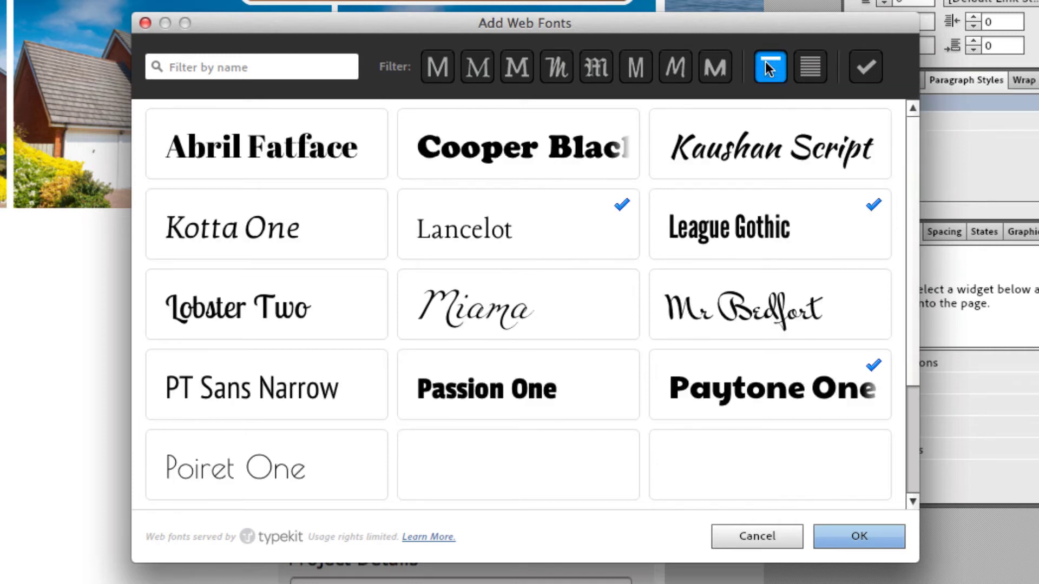
{"action": "left_click", "coordinate": [810, 65]}
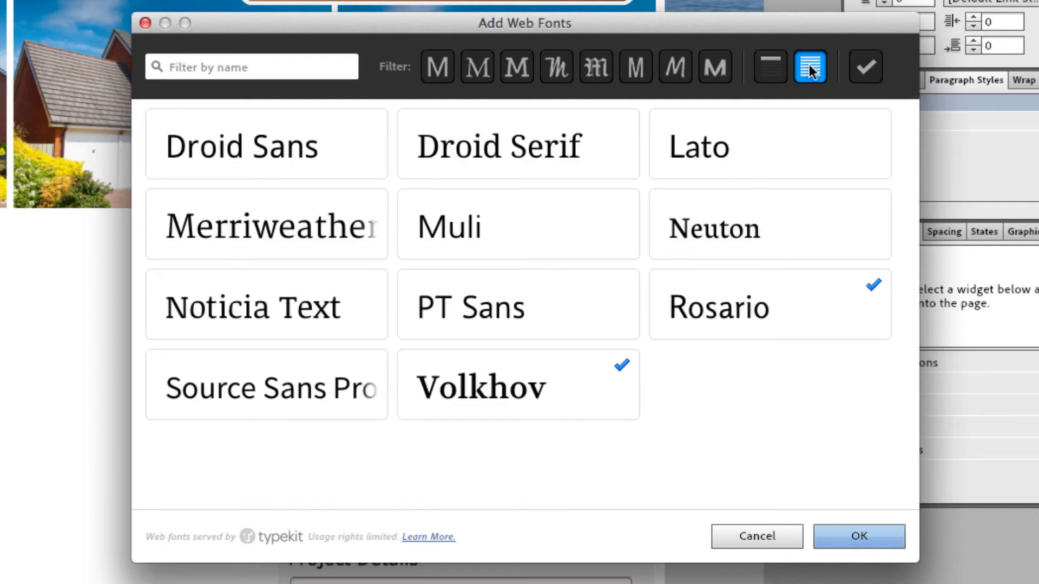
{"action": "left_click", "coordinate": [342, 147]}
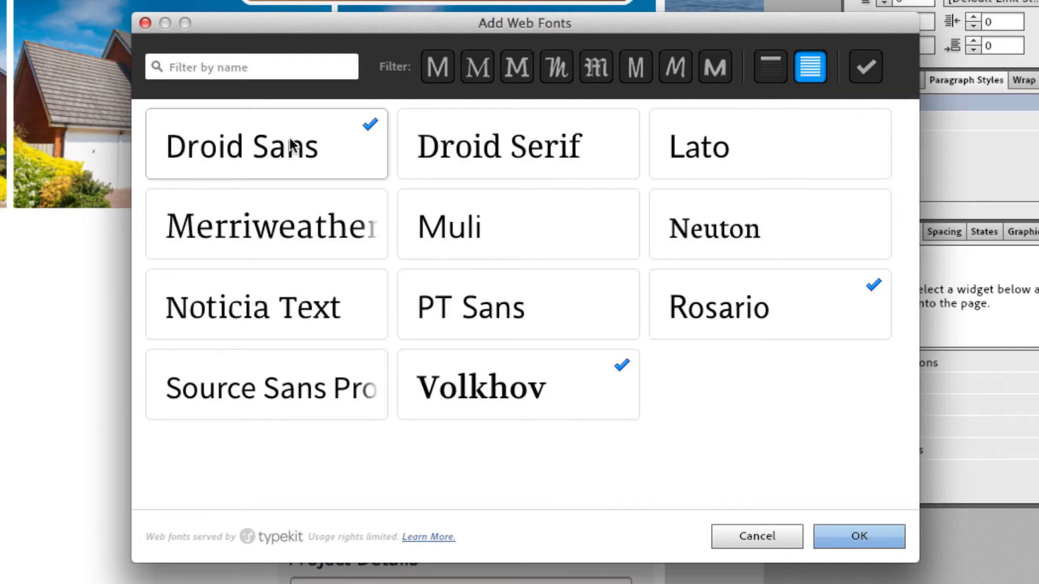
{"action": "left_click", "coordinate": [758, 79]}
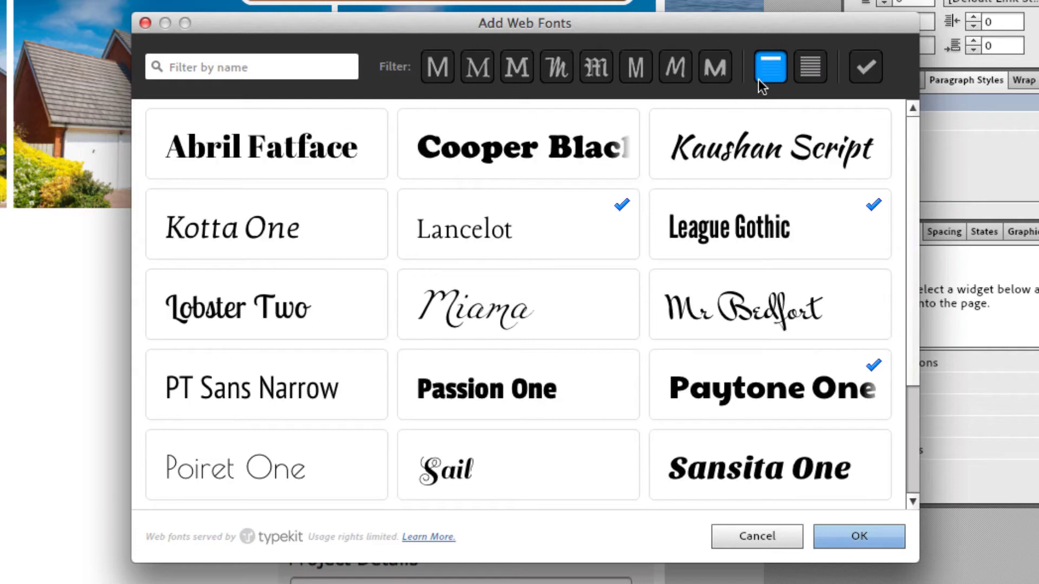
{"action": "left_click", "coordinate": [454, 158]}
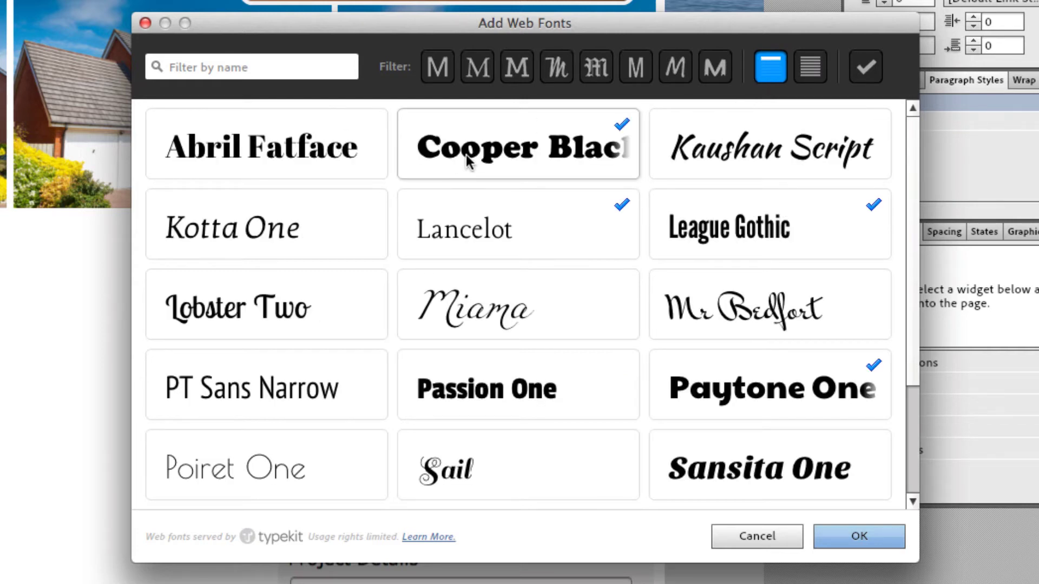
{"action": "left_click", "coordinate": [873, 537]}
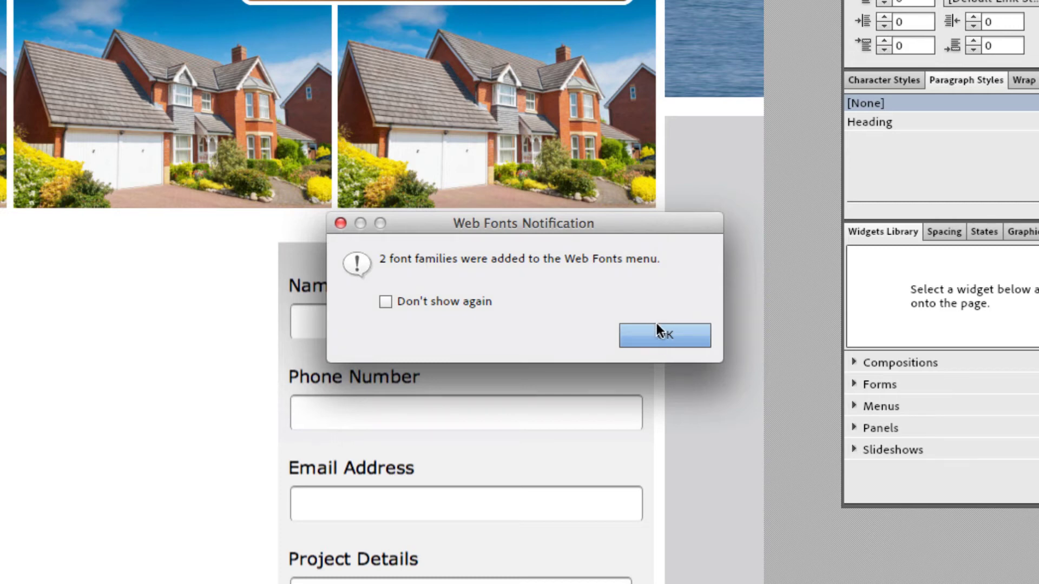
Set 'Contact Us Today!' in Cooper Black Std Italic and raise its size to 28.
{"action": "left_click", "coordinate": [666, 334]}
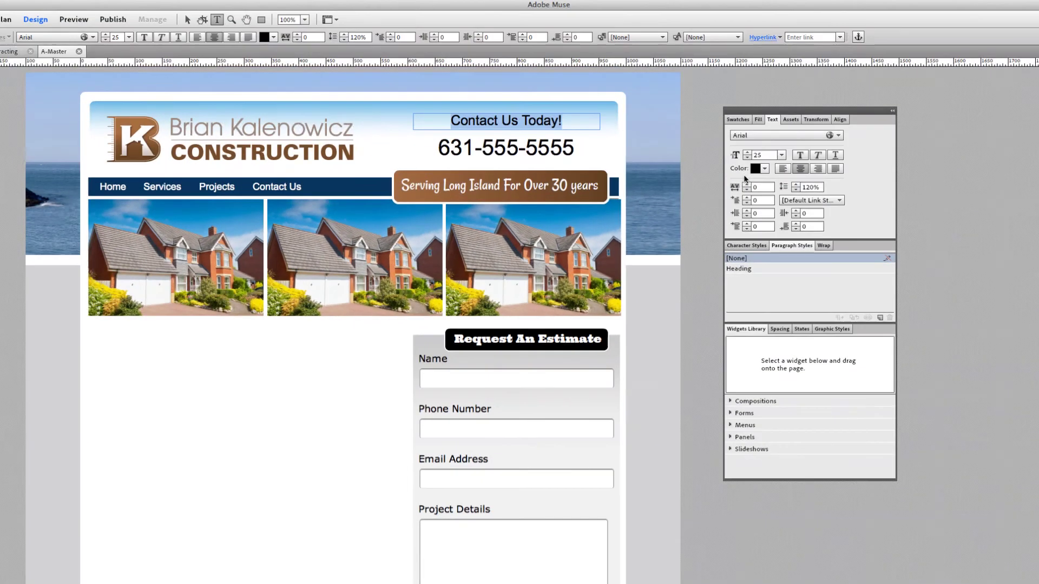
{"action": "left_click_drag", "start_coordinate": [563, 121], "coordinate": [450, 121]}
{"action": "left_click", "coordinate": [759, 136]}
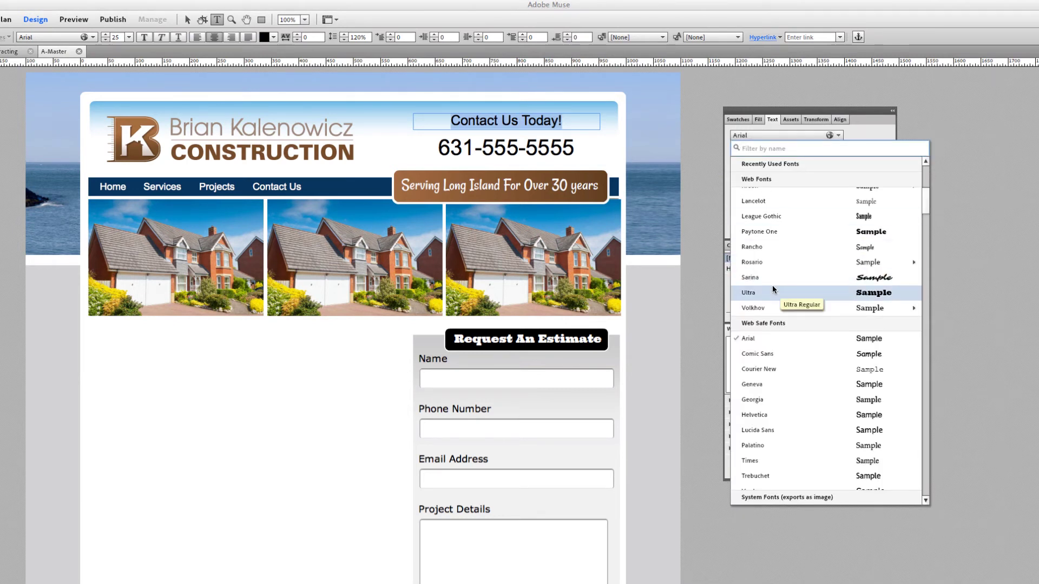
{"action": "scroll", "coordinate": [772, 285], "scroll_direction": "up", "scroll_amount": 5}
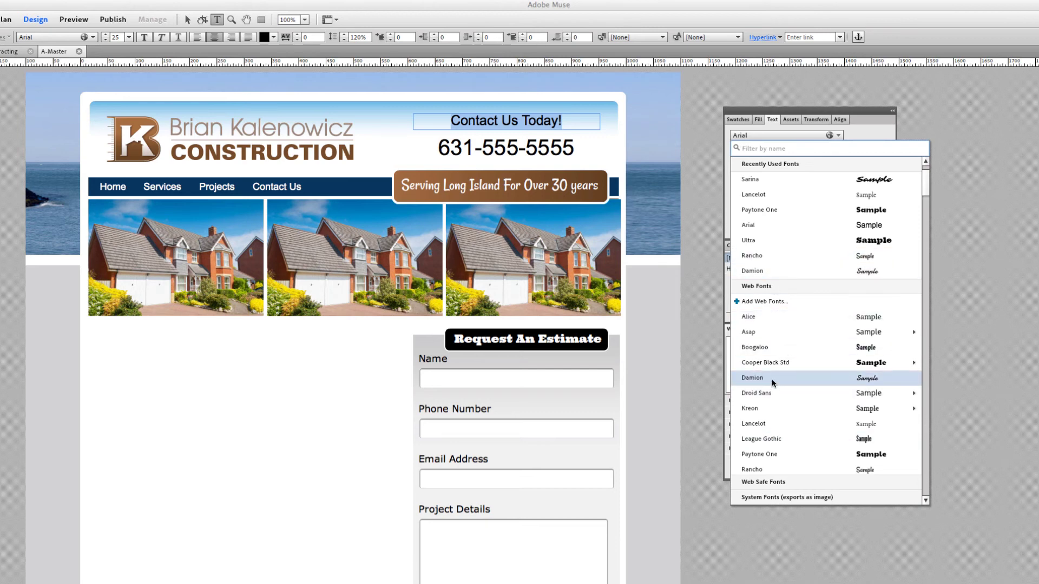
{"action": "mouse_move", "coordinate": [770, 364]}
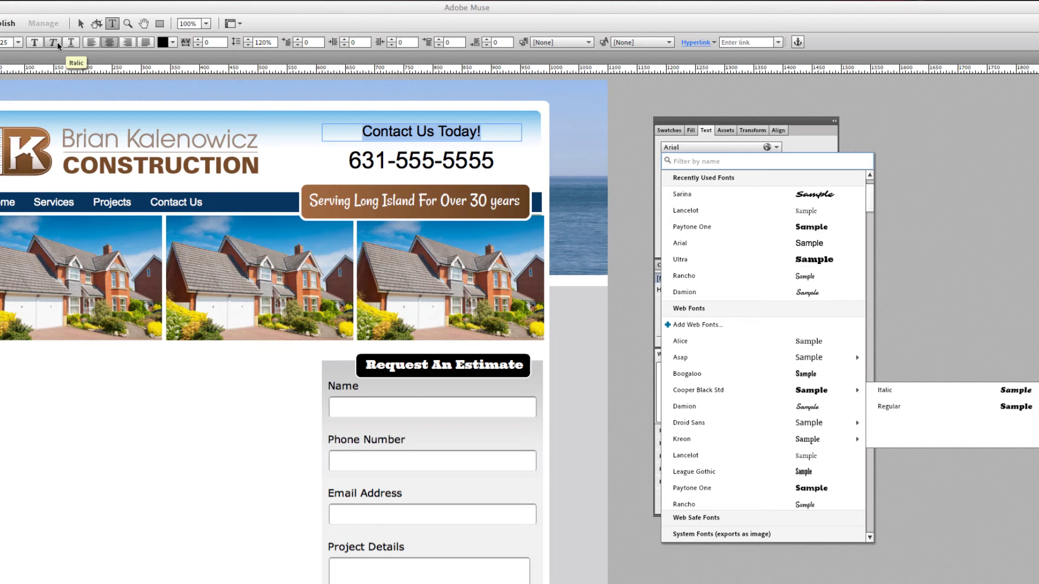
{"action": "left_click", "coordinate": [896, 392]}
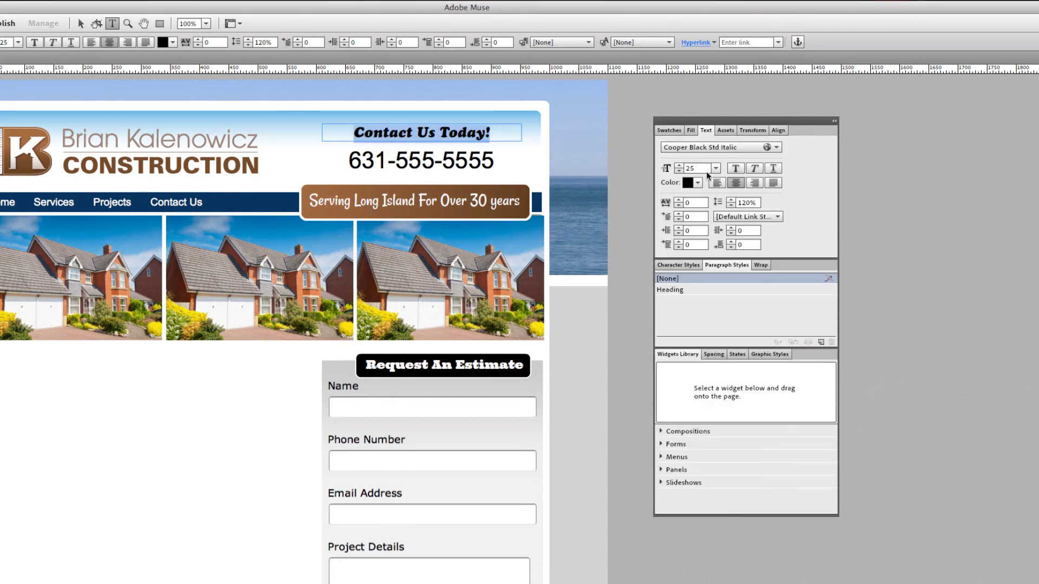
{"action": "left_click", "coordinate": [678, 166]}
{"action": "left_click", "coordinate": [678, 166]}
{"action": "left_click", "coordinate": [678, 166]}
{"action": "left_click", "coordinate": [679, 166]}
{"action": "left_click", "coordinate": [678, 166]}
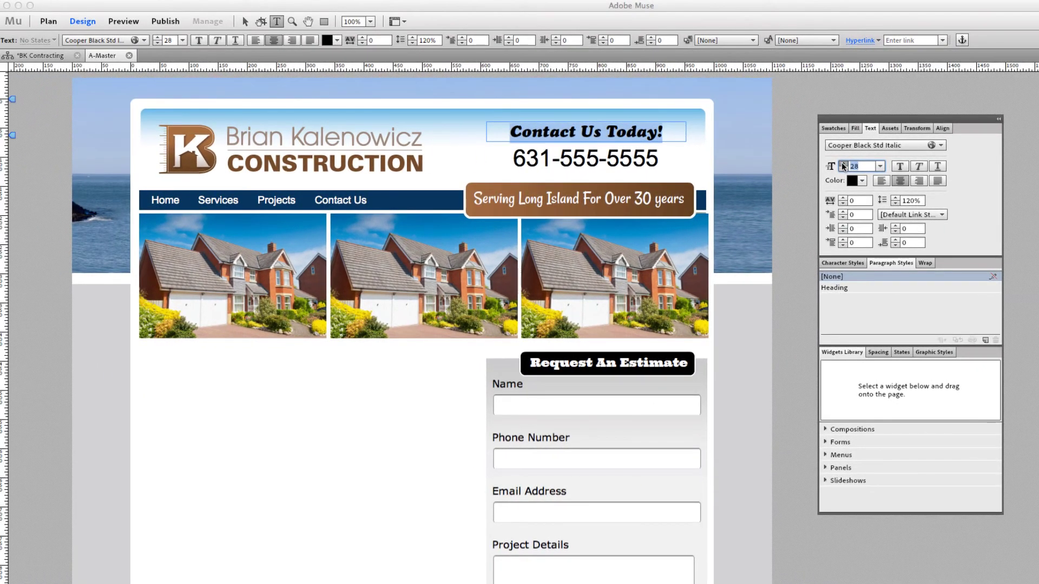
{"action": "key", "text": "Escape"}
{"action": "left_click", "coordinate": [621, 164]}
{"action": "left_click_drag", "start_coordinate": [621, 166], "coordinate": [622, 167]}
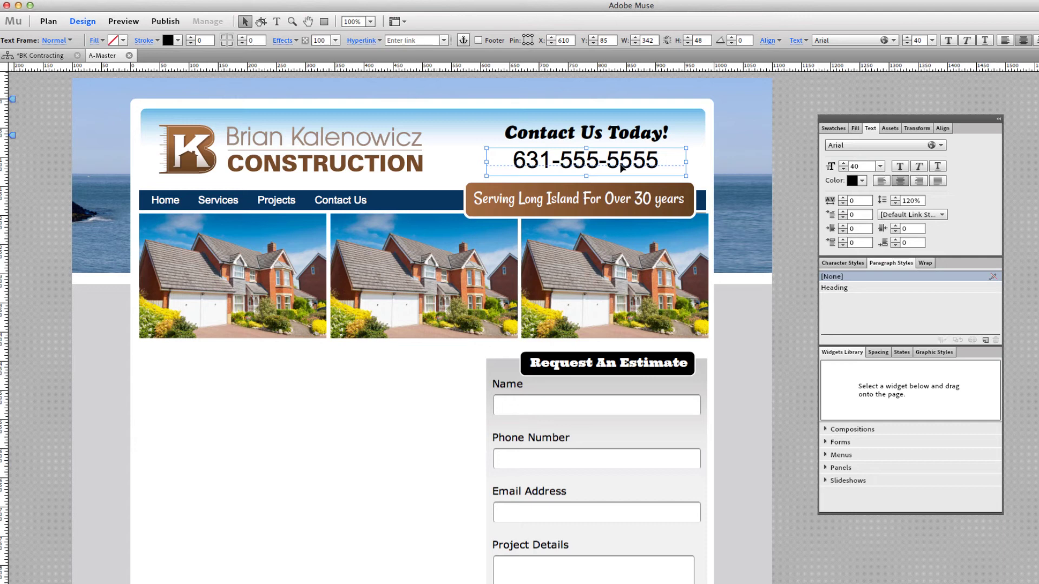
{"action": "triple_click", "coordinate": [621, 167]}
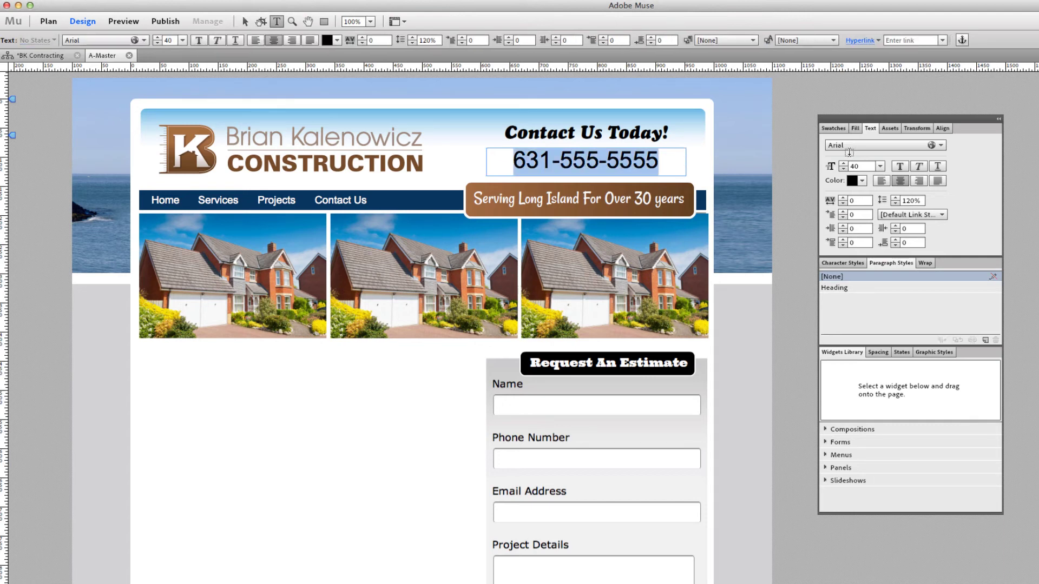
{"action": "left_click", "coordinate": [839, 144]}
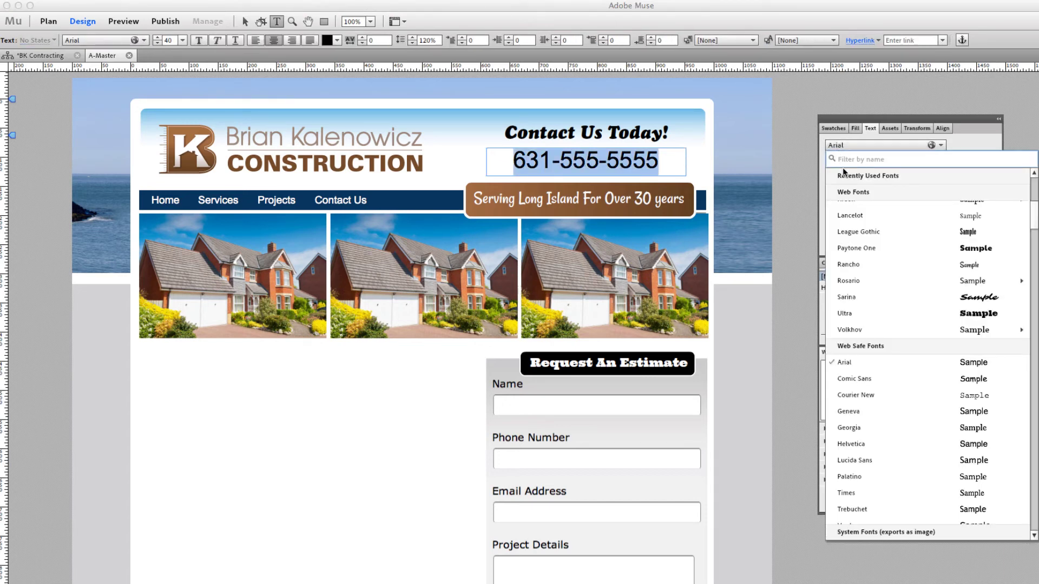
{"action": "scroll", "coordinate": [864, 229], "scroll_direction": "up", "scroll_amount": 5}
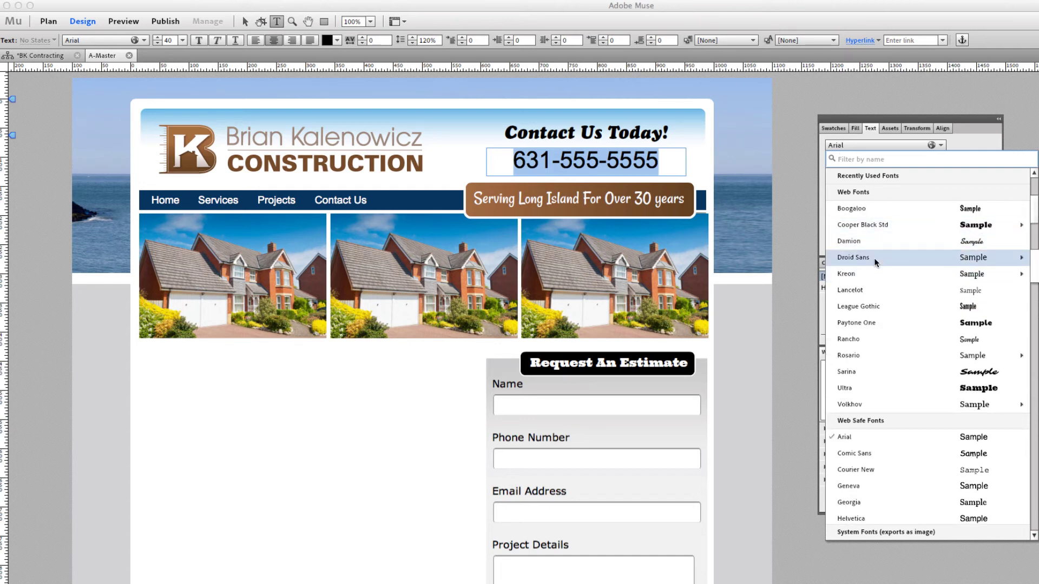
{"action": "left_click", "coordinate": [853, 257]}
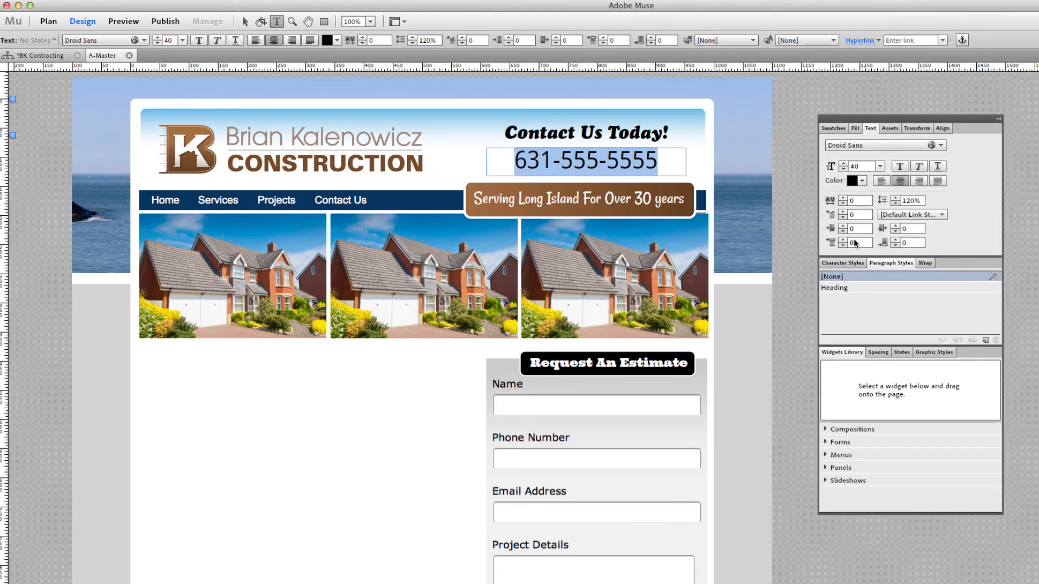
{"action": "key", "text": "Escape"}
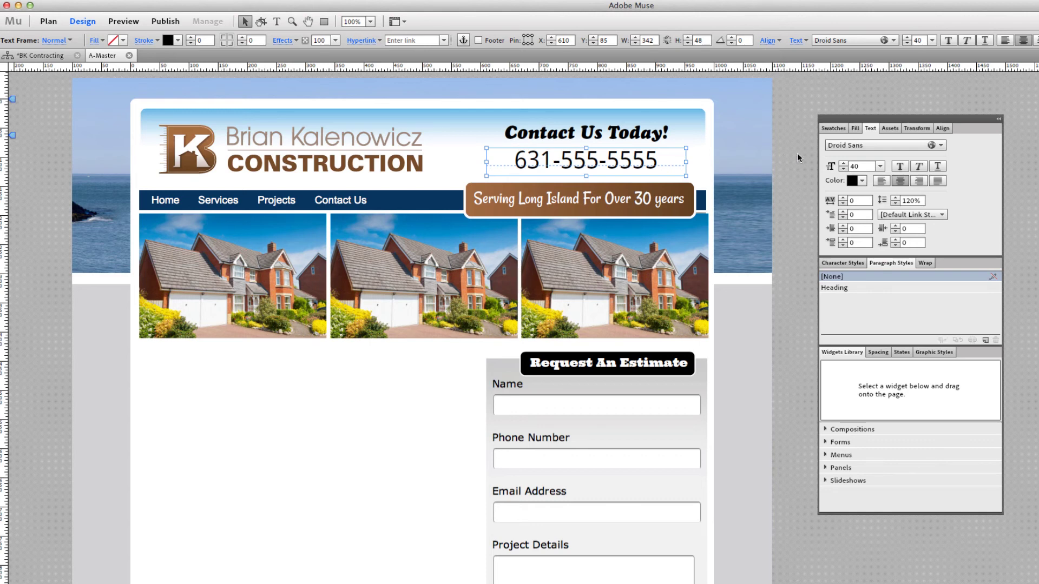
Deselect the phone number and preview the page in Firefox via File > Preview Page in Browser.
{"action": "left_click", "coordinate": [797, 153]}
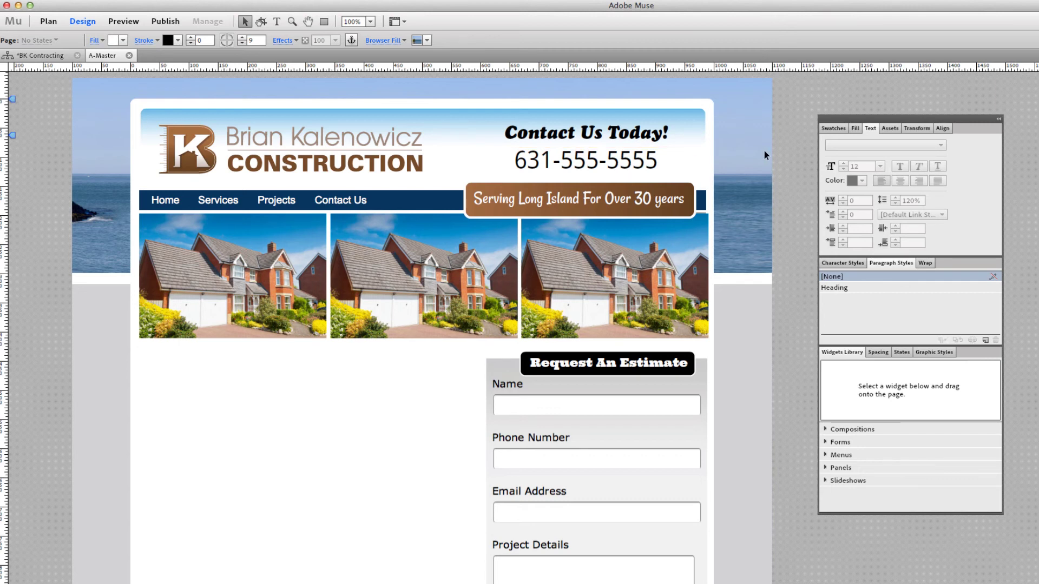
{"action": "double_click", "coordinate": [637, 165]}
{"action": "key", "text": "super+a"}
{"action": "left_click", "coordinate": [635, 164]}
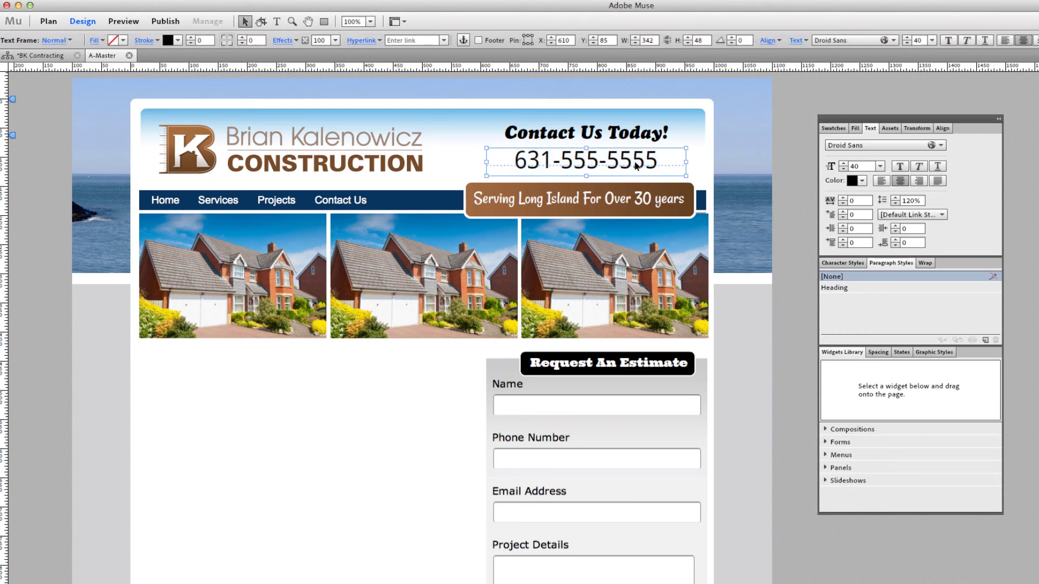
{"action": "left_click", "coordinate": [799, 184]}
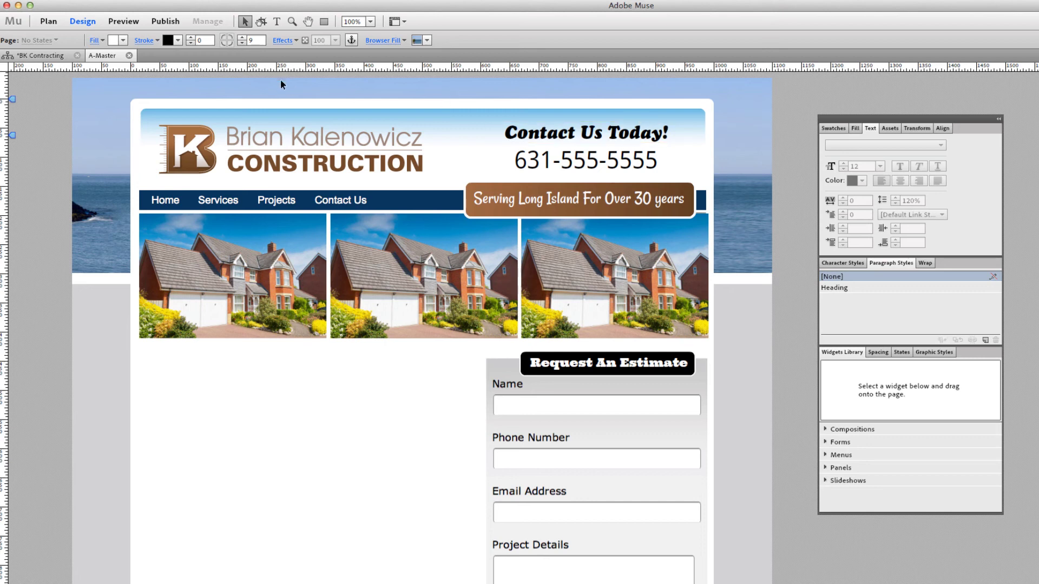
{"action": "left_click", "coordinate": [124, 21]}
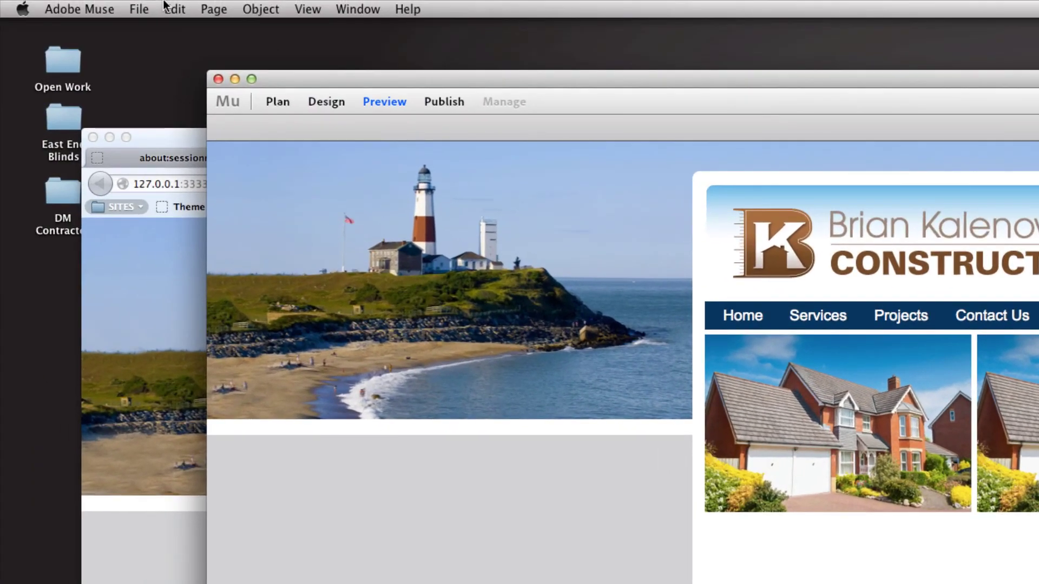
{"action": "left_click", "coordinate": [136, 8]}
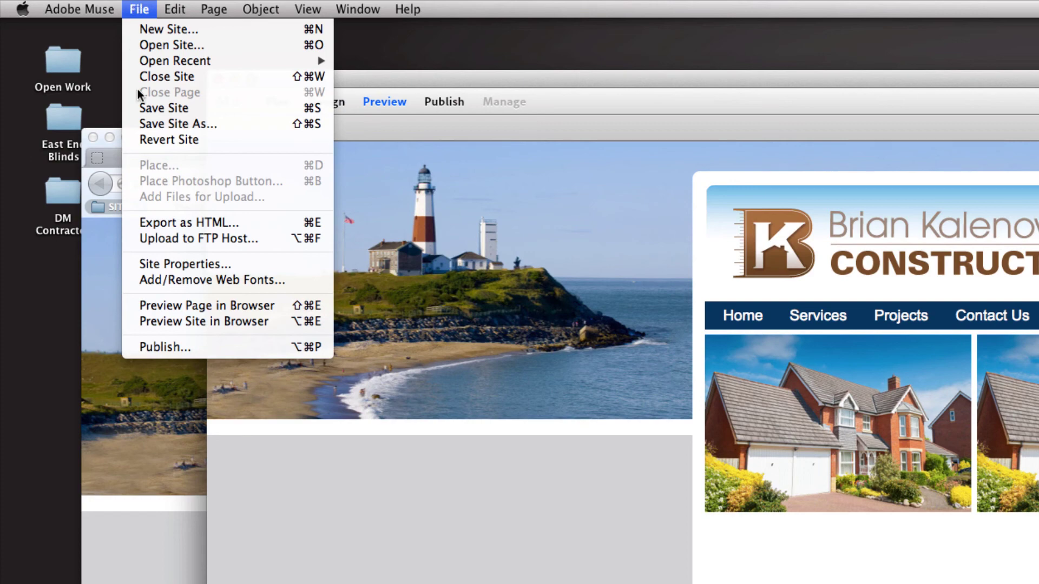
{"action": "left_click", "coordinate": [244, 305]}
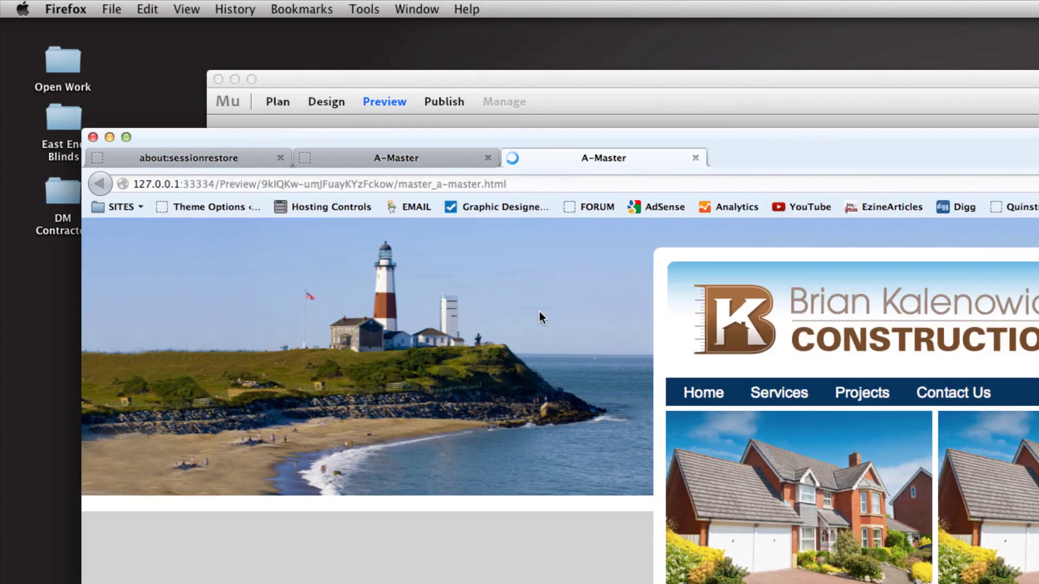